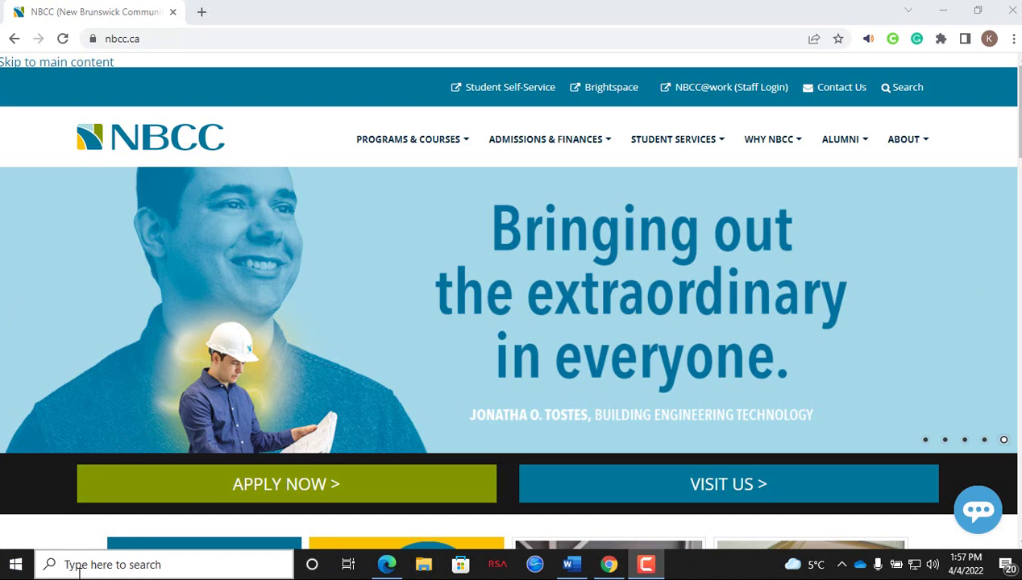
# - Search Windows for "company portal" and open the Company Portal app
pyautogui.click(169, 561)
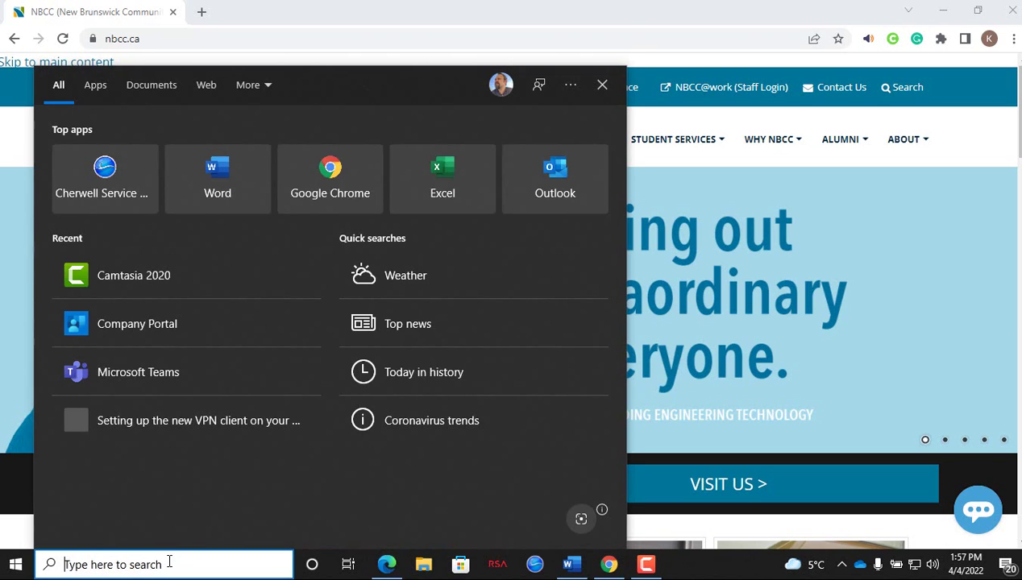
pyautogui.write('con')
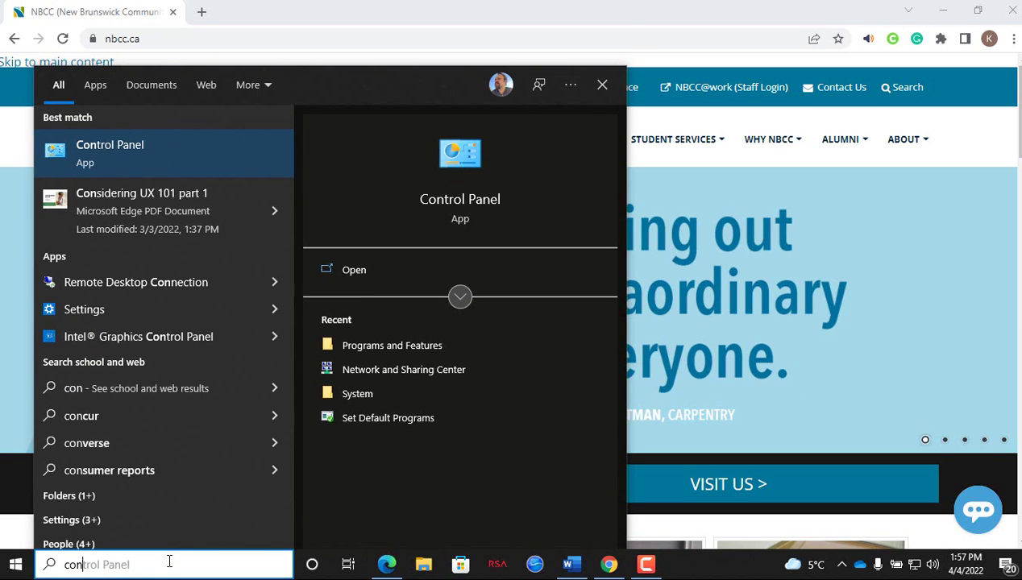
pyautogui.press('BackSpace')
pyautogui.write('mpa')
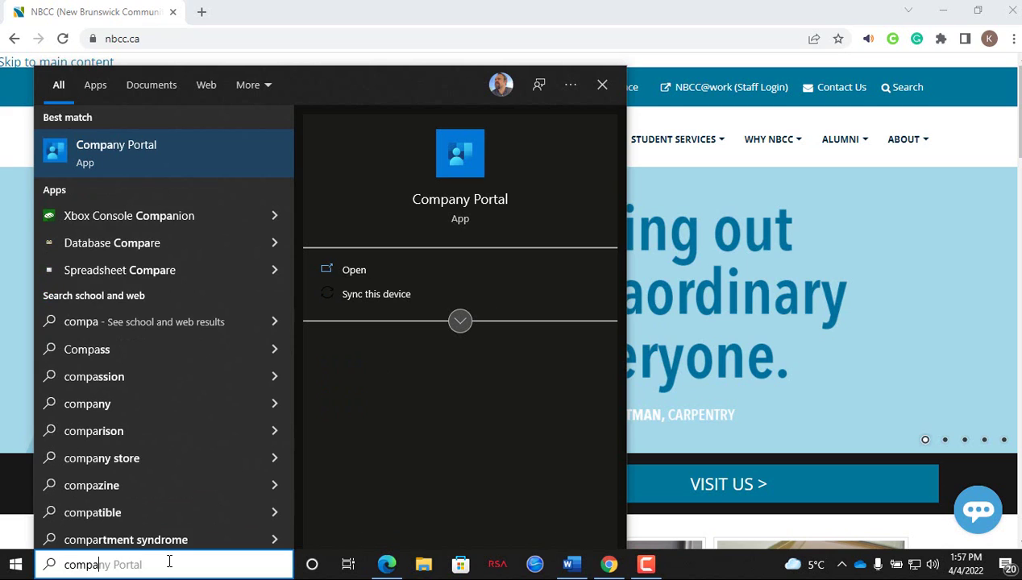
pyautogui.write('ny portal')
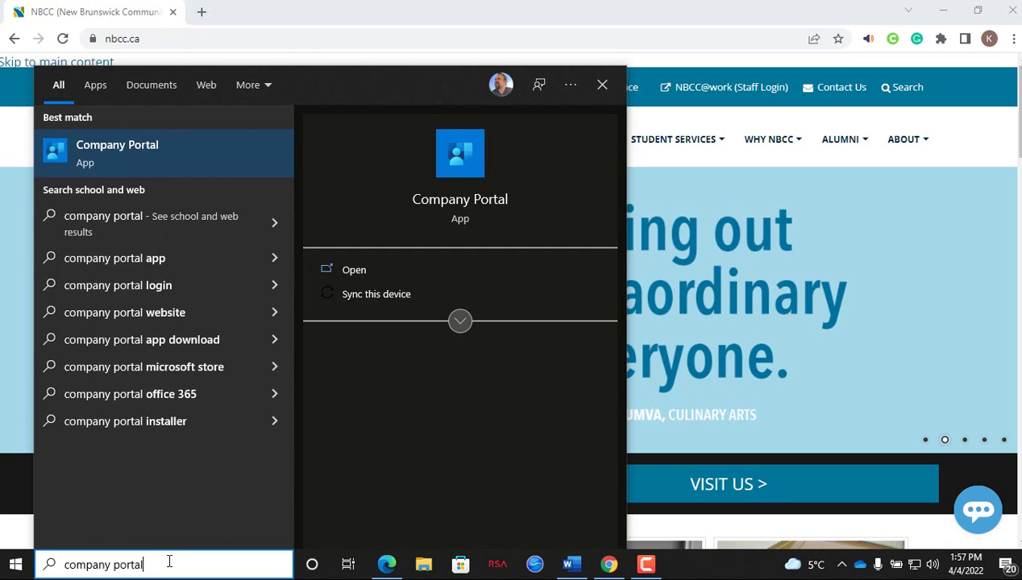
pyautogui.click(125, 162)
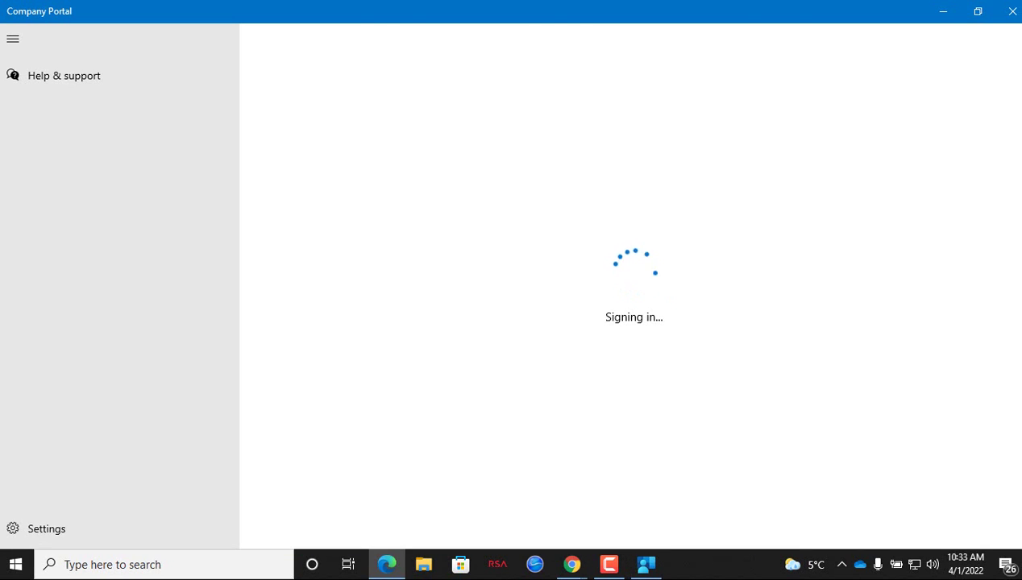
pyautogui.moveTo(0, 155); pyautogui.dragTo(625, 0)
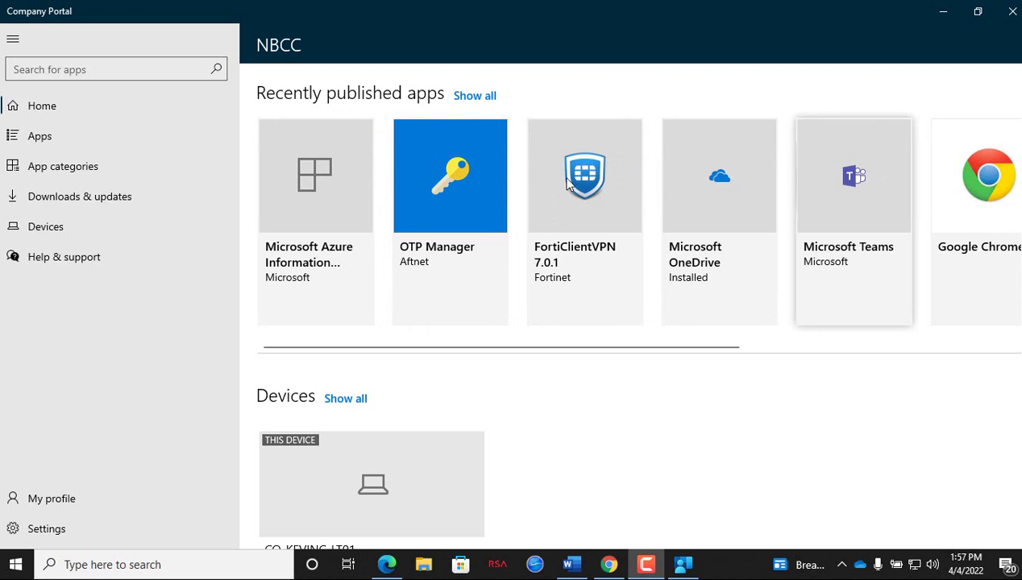
# - Search Company Portal for "forticlient vpn", install FortiClientVPN 7.0.1, and close the portal
pyautogui.click(87, 70)
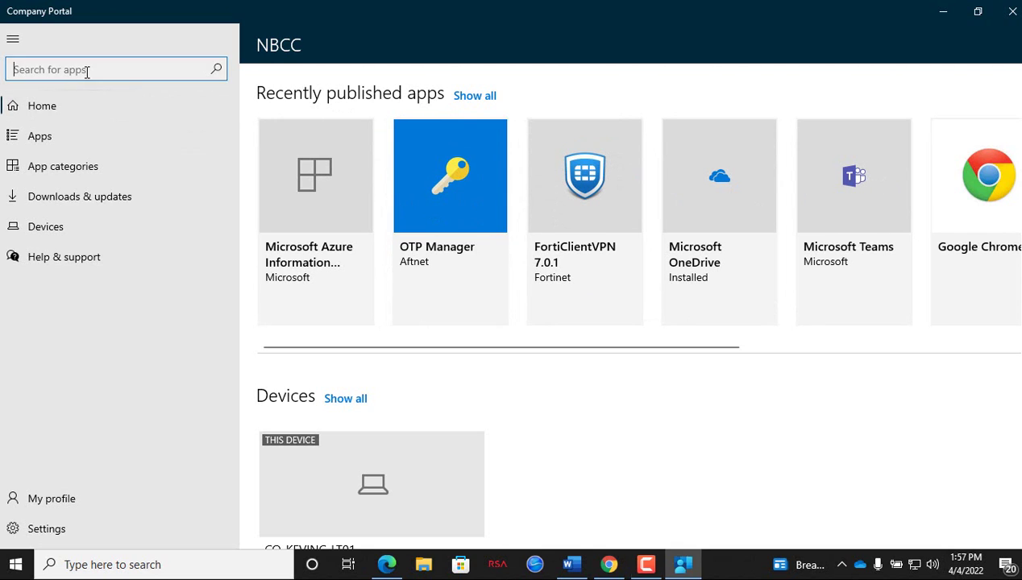
pyautogui.write('forticlient vpn')
pyautogui.press('Return')
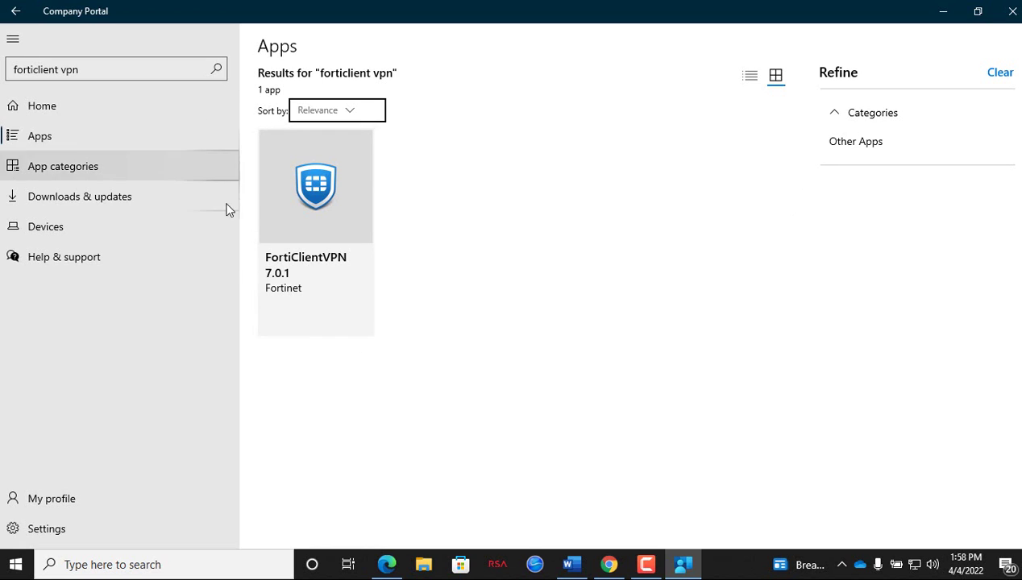
pyautogui.click(311, 199)
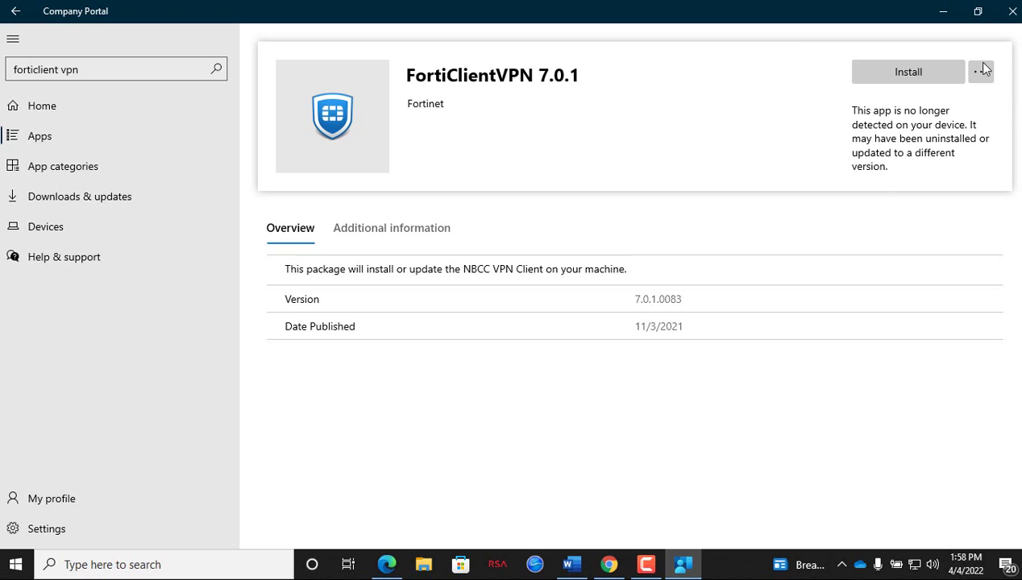
pyautogui.click(871, 73)
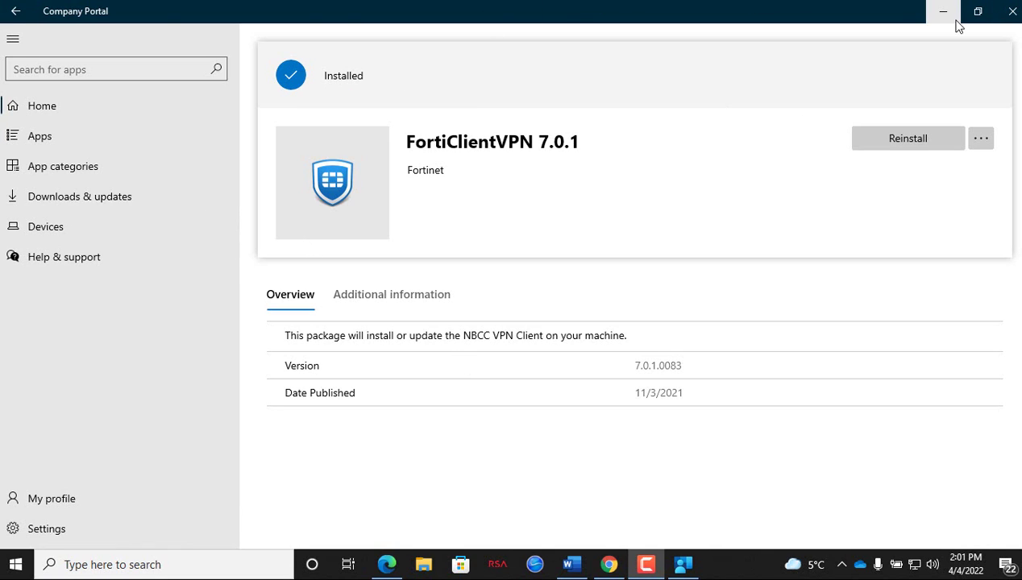
pyautogui.click(1013, 15)
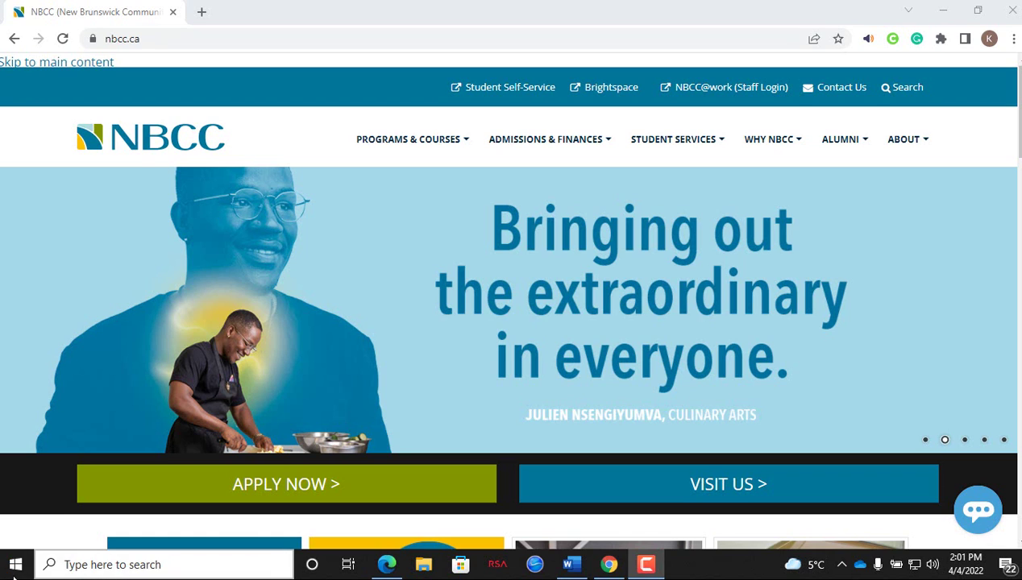
# - Find and launch the FortiClient VPN app, and start the SAML login for the NBCC VPN
pyautogui.click(100, 565)
pyautogui.write('for')
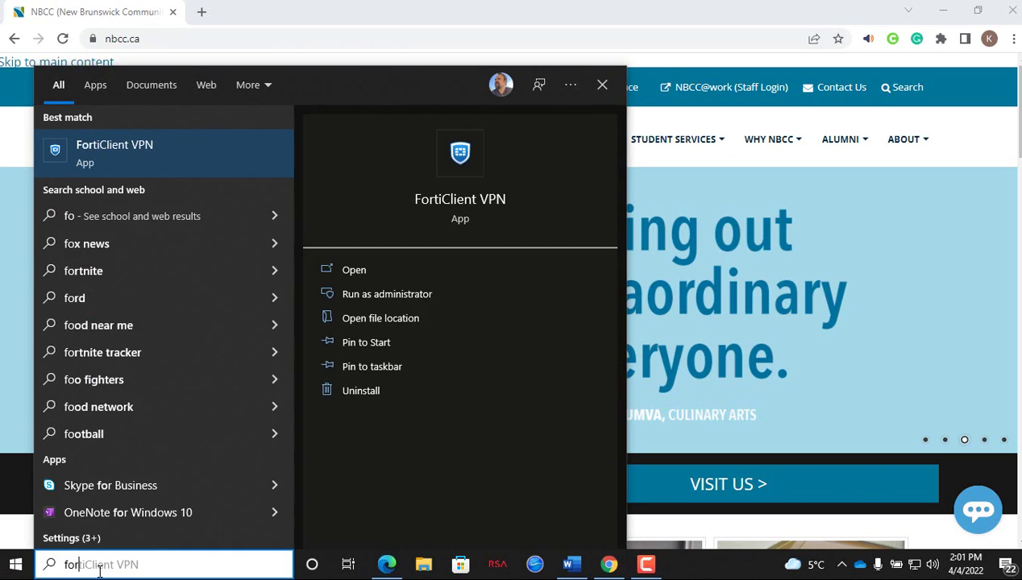
pyautogui.write('ti')
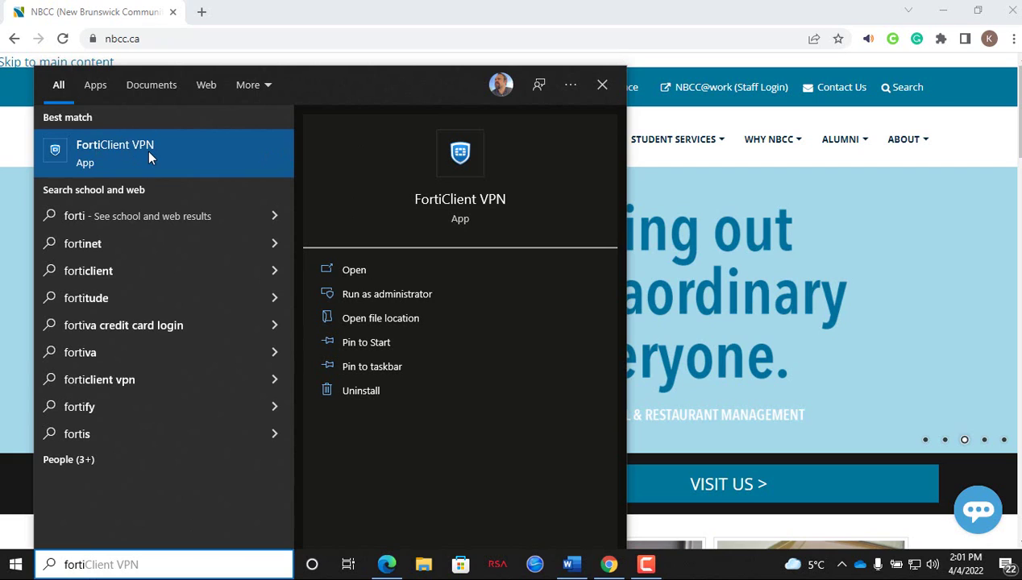
pyautogui.click(107, 150)
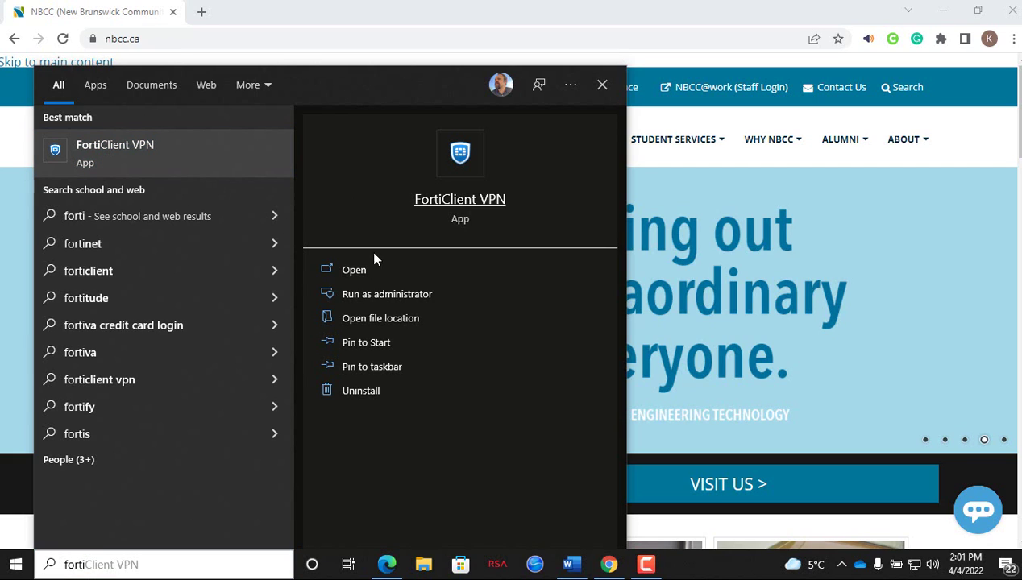
pyautogui.click(389, 272)
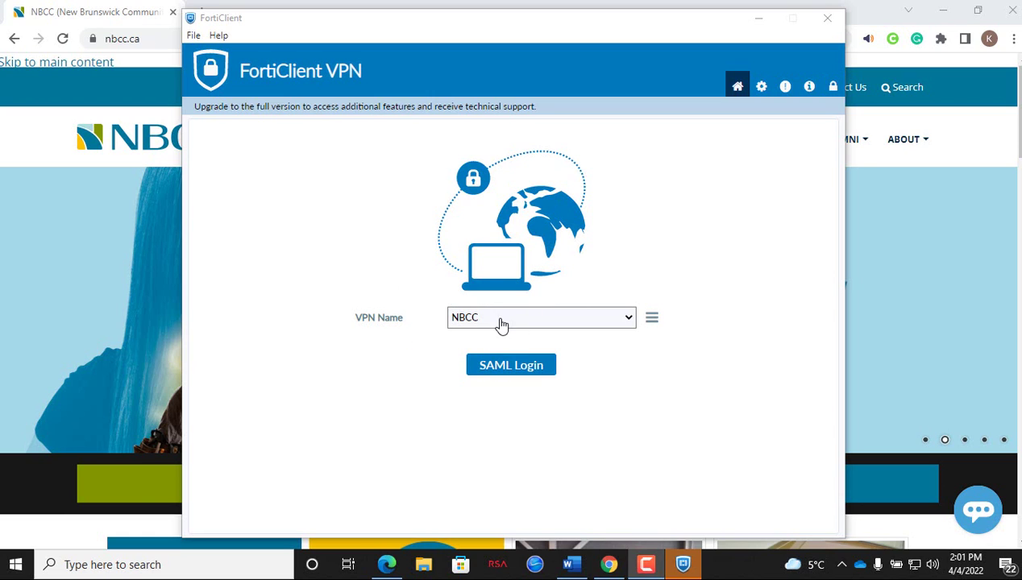
pyautogui.click(512, 370)
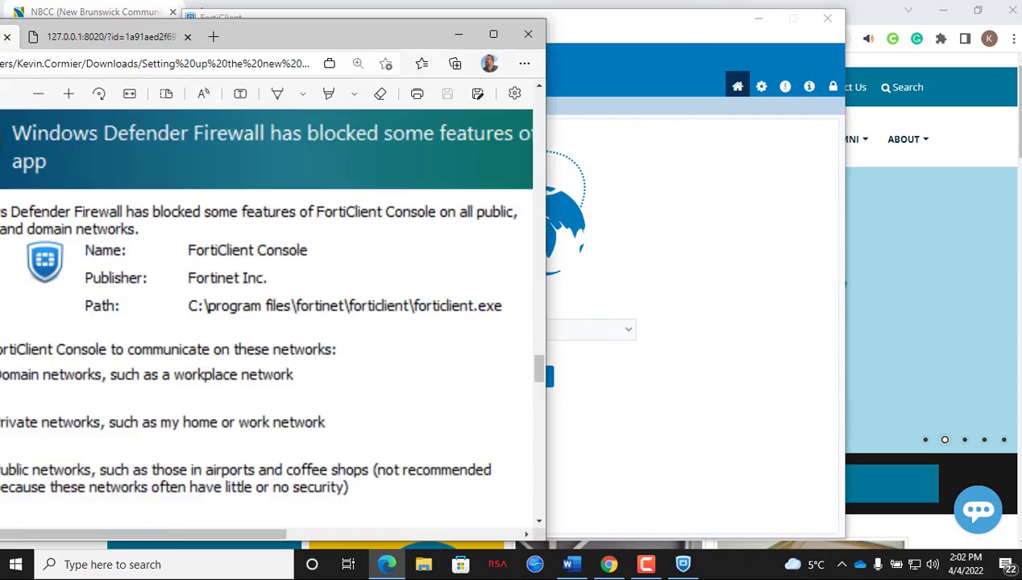
# - Examine the setup guide's instructions for the Windows Defender Firewall prompt about FortiClient Console, including the note below it, and minimize the guide
pyautogui.scroll(-2, 194, 269)
pyautogui.scroll(2, 198, 269)
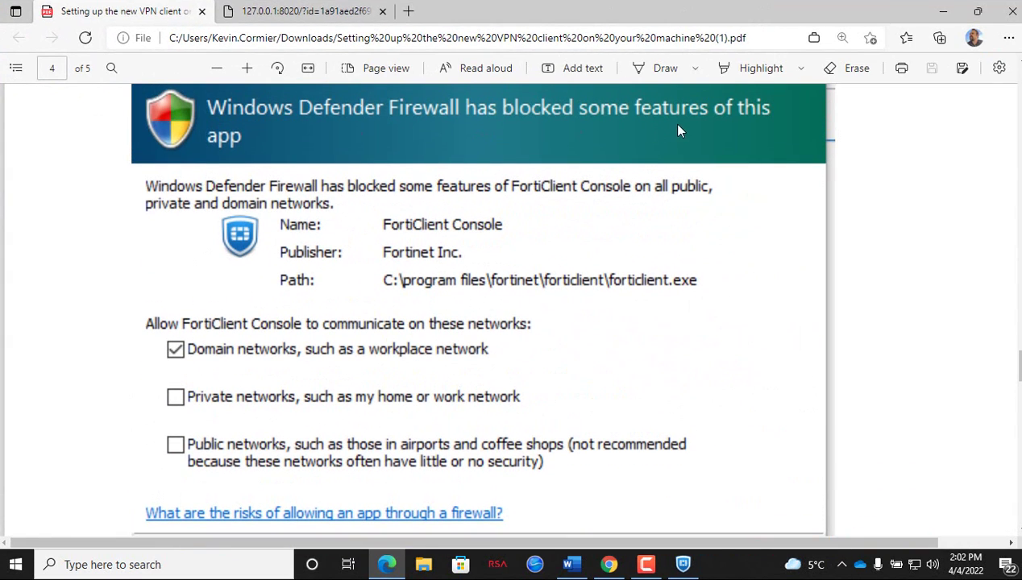
pyautogui.scroll(-1, 484, 270)
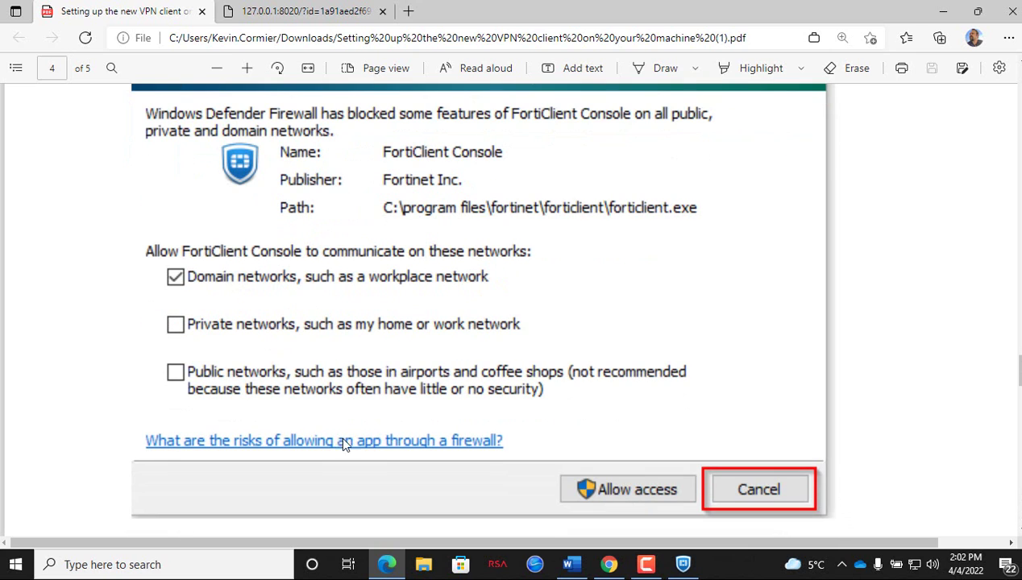
pyautogui.scroll(1, 367, 288)
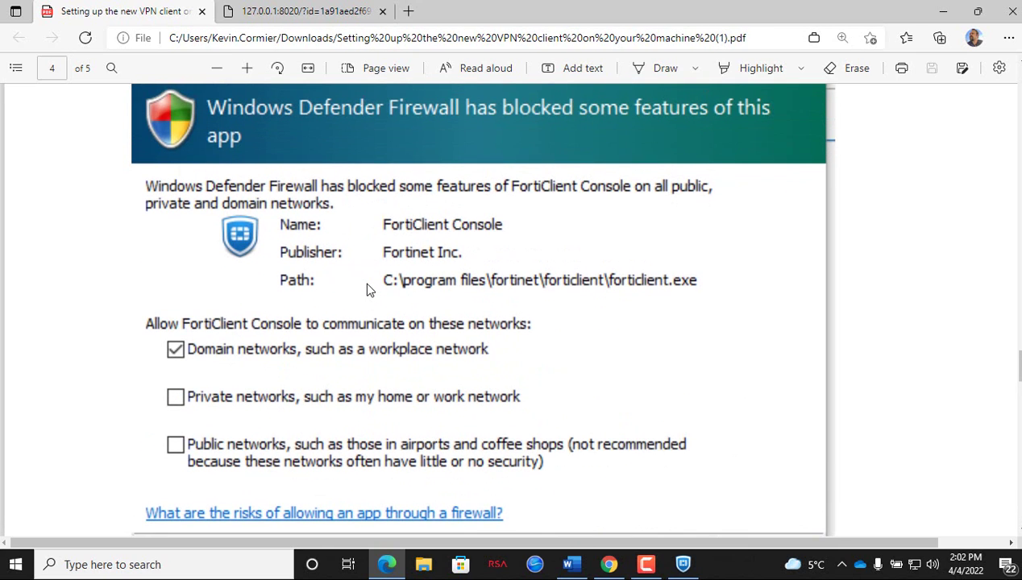
pyautogui.scroll(-1, 366, 289)
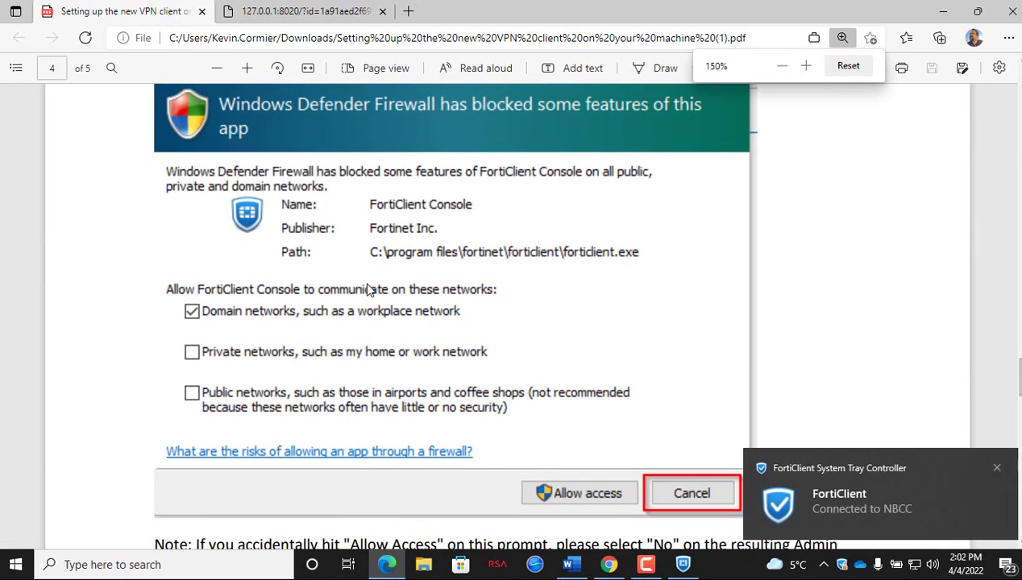
pyautogui.click(997, 468)
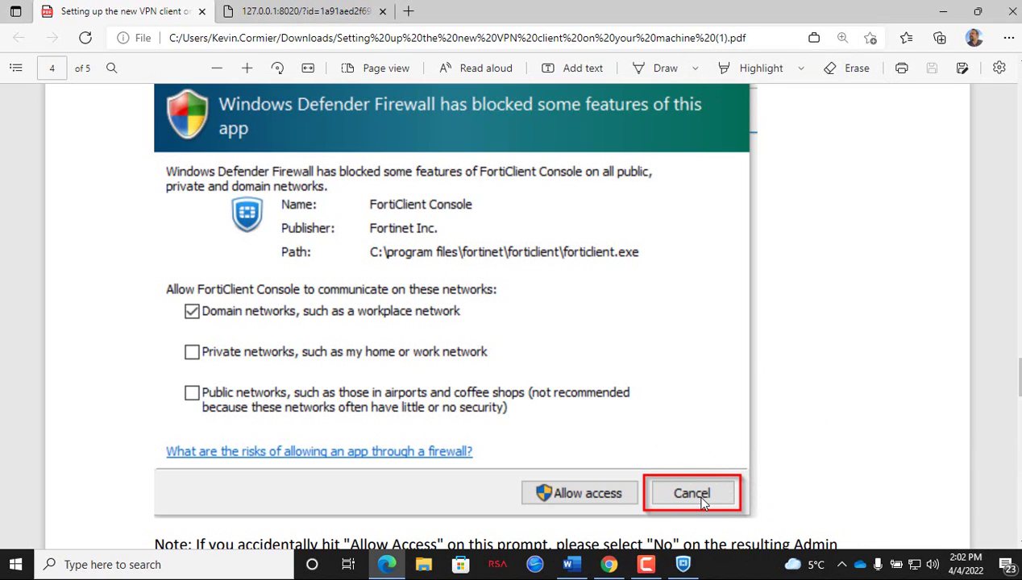
pyautogui.scroll(-3, 702, 501)
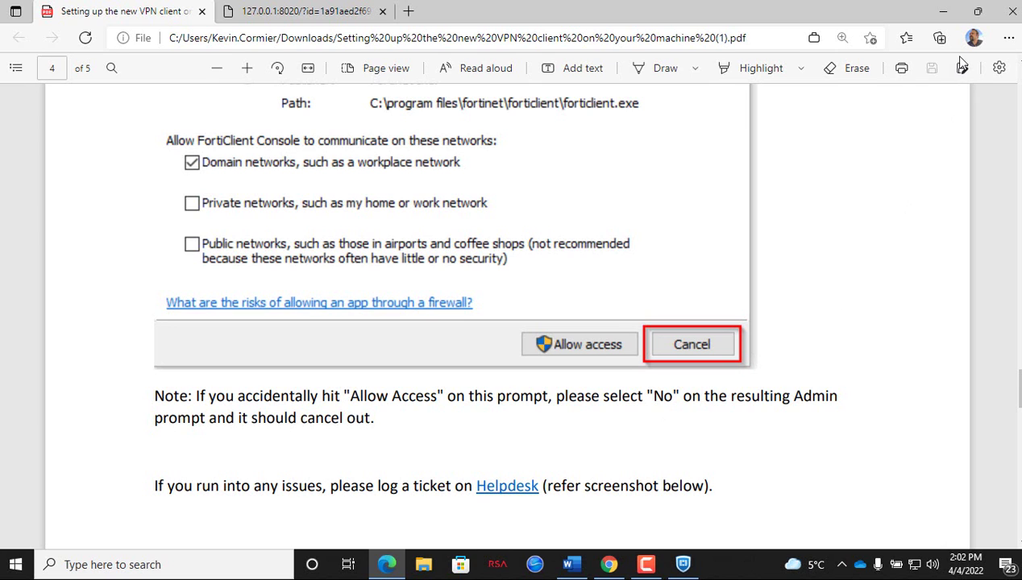
pyautogui.click(943, 11)
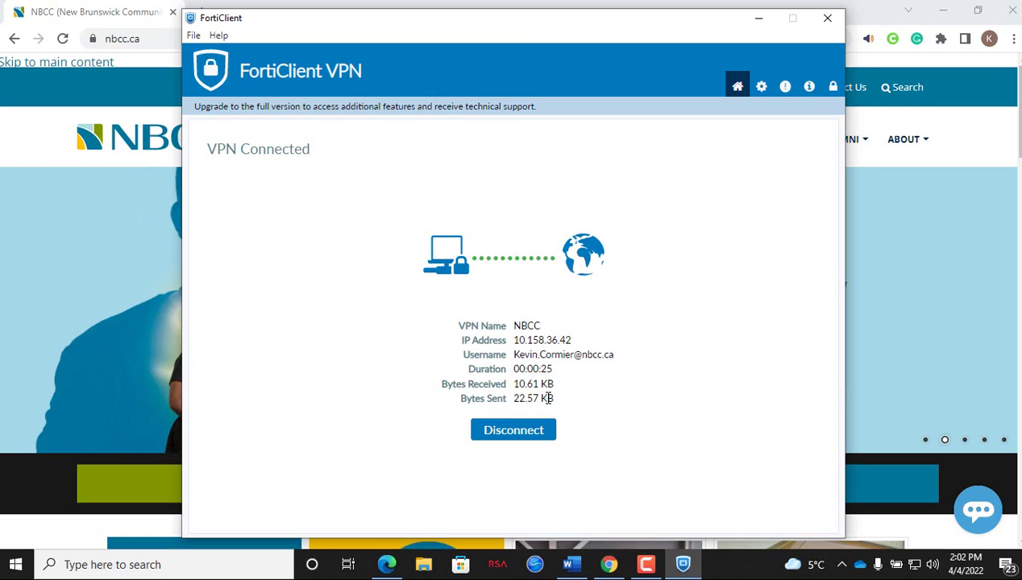
# - Close the FortiClient window and view the background FortiClient process's options for the NBCC connection without choosing one
pyautogui.click(830, 19)
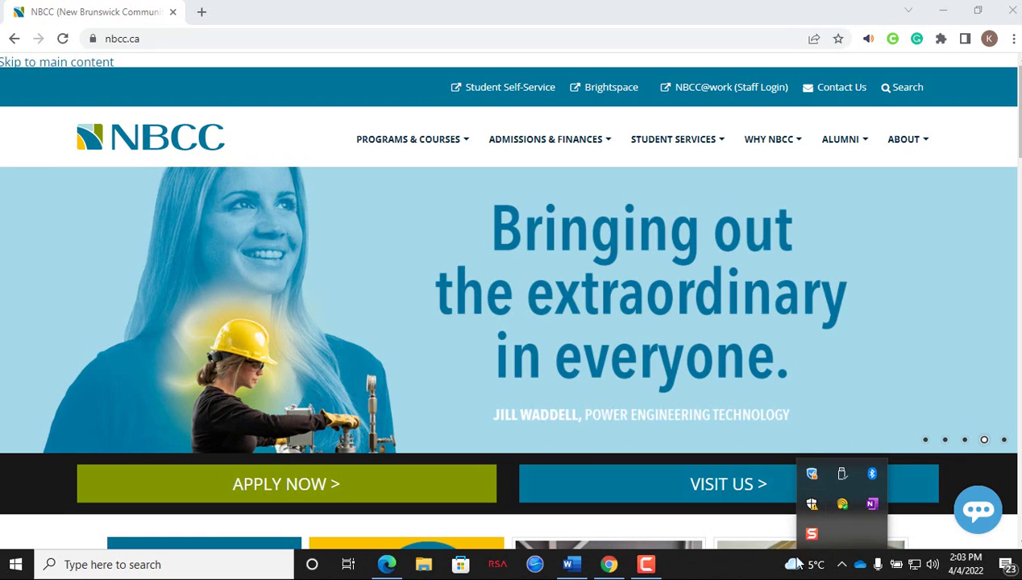
pyautogui.rightClick(812, 476)
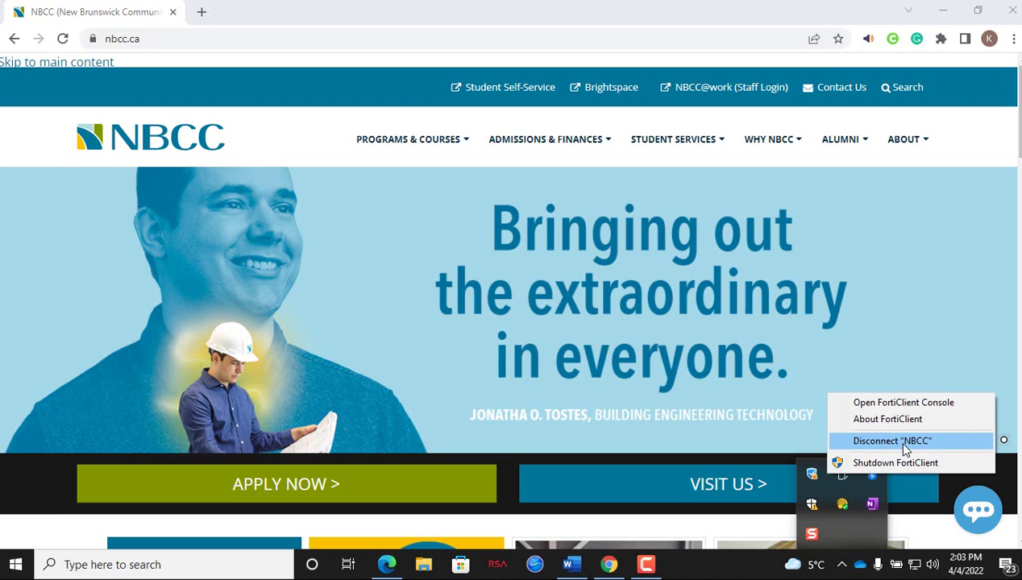
pyautogui.click(738, 561)
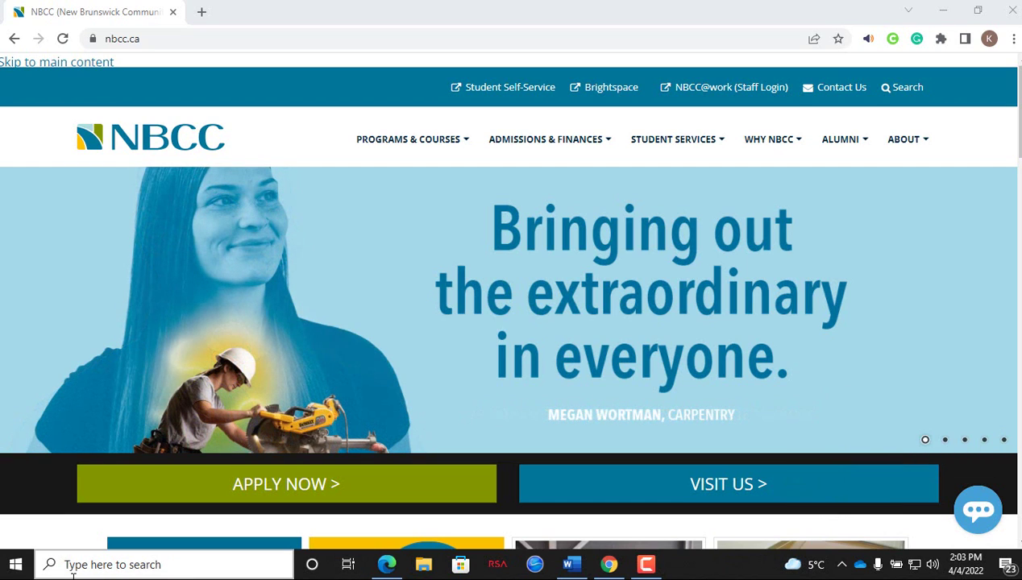
# - Reopen FortiClient VPN from Windows search and disconnect the NBCC VPN
pyautogui.click(118, 557)
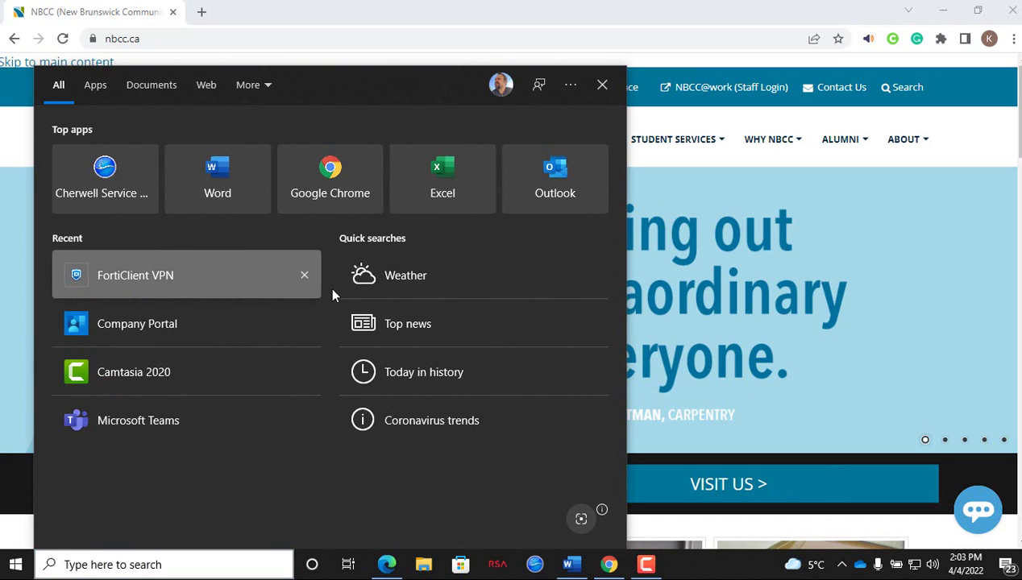
pyautogui.click(153, 565)
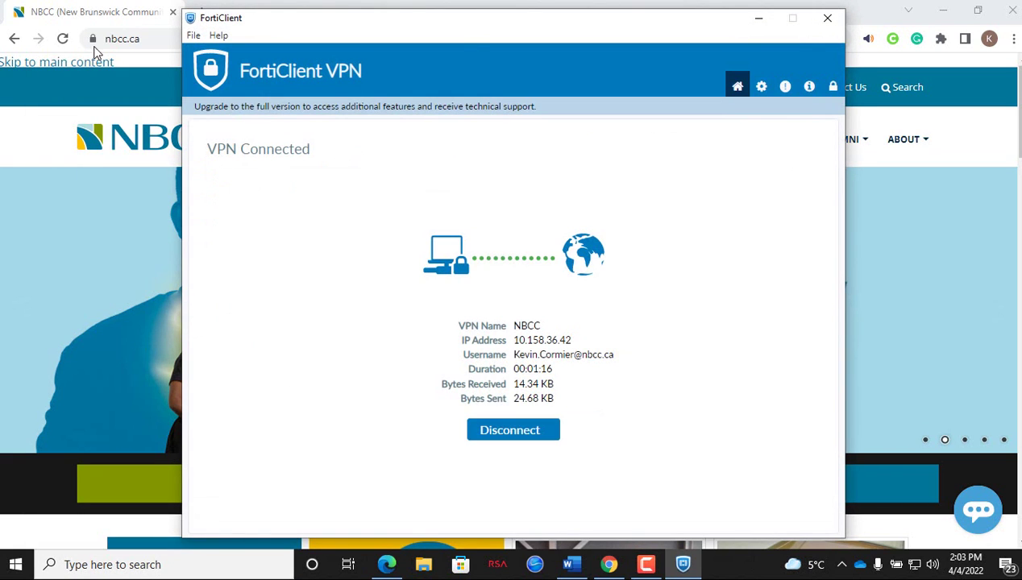
pyautogui.click(509, 442)
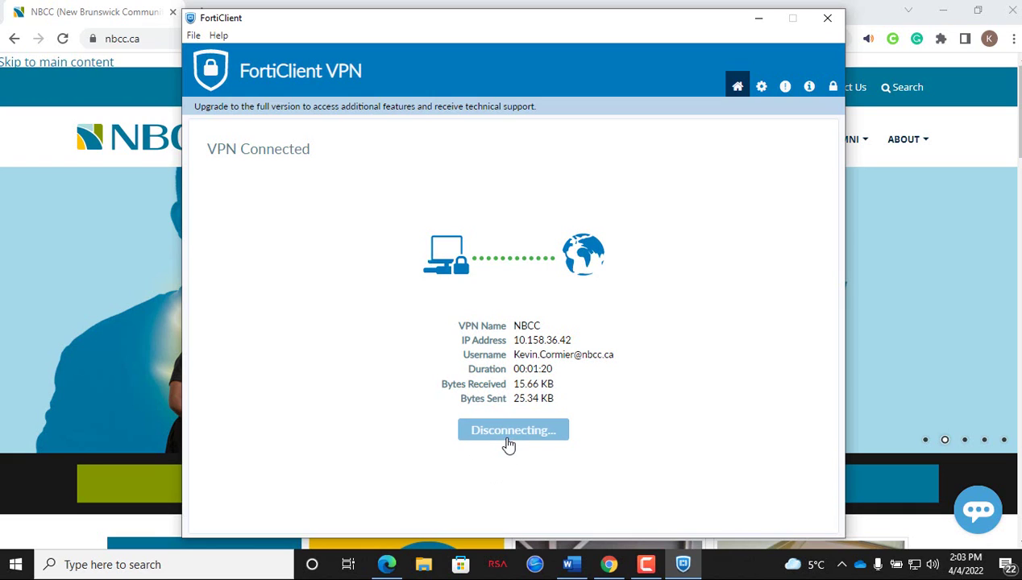